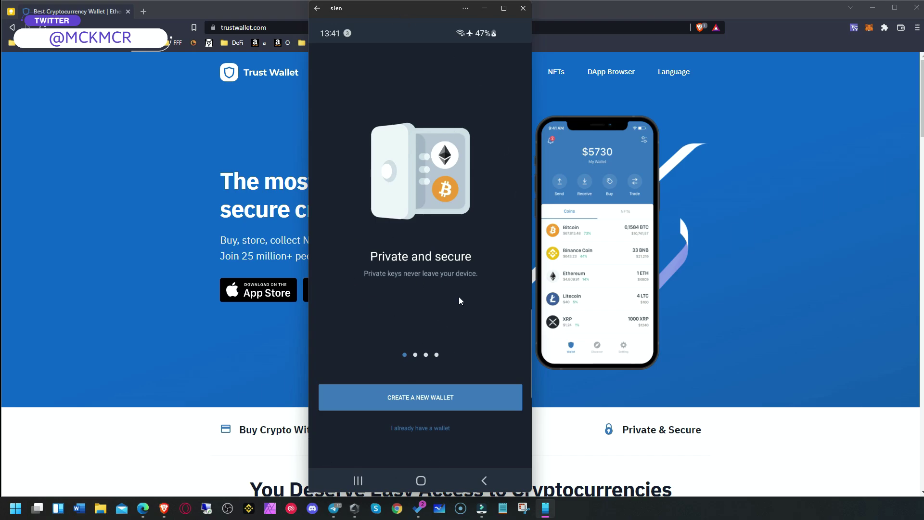
Create Multi-Coin Wallet 1 after accepting the terms, then enable push notifications.
left_click(416, 395)
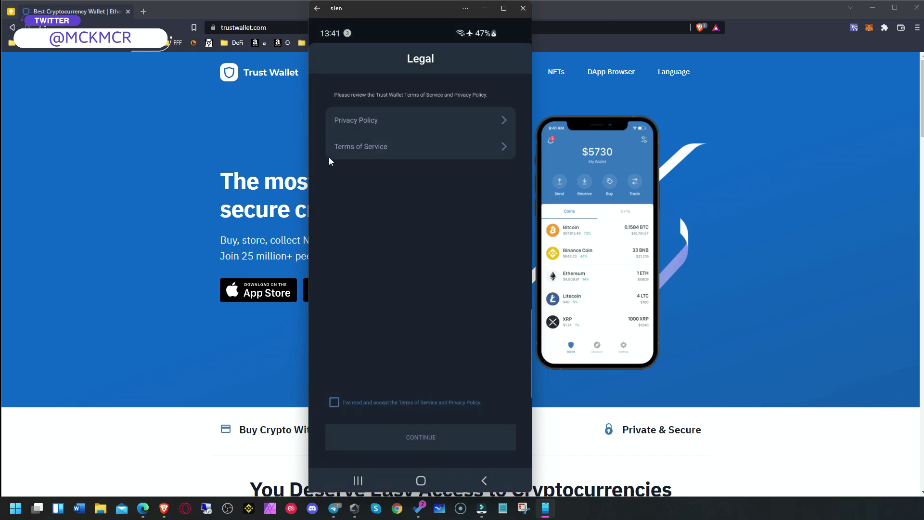
left_click(334, 404)
left_click(412, 435)
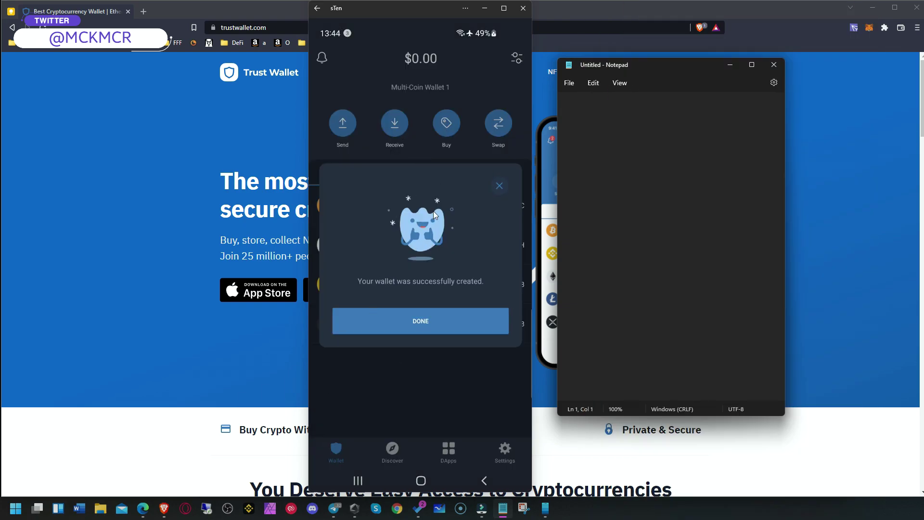
left_click(422, 319)
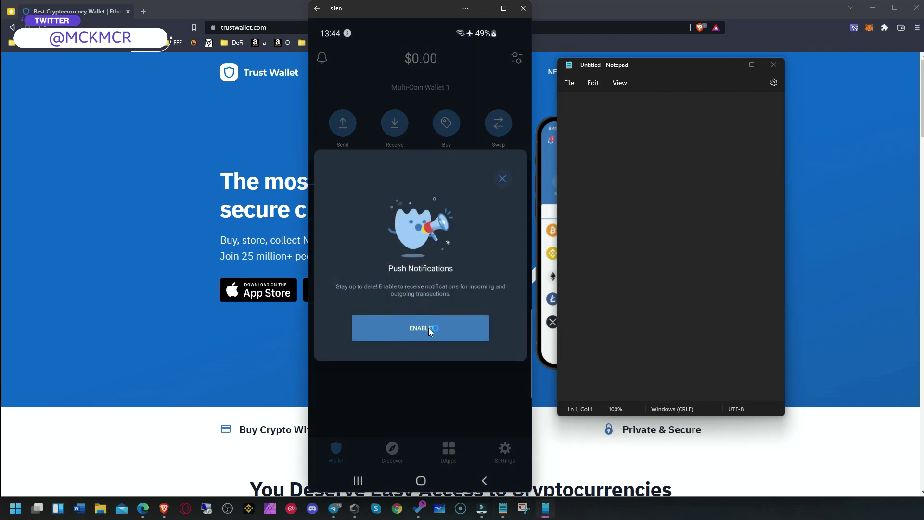
left_click(428, 327)
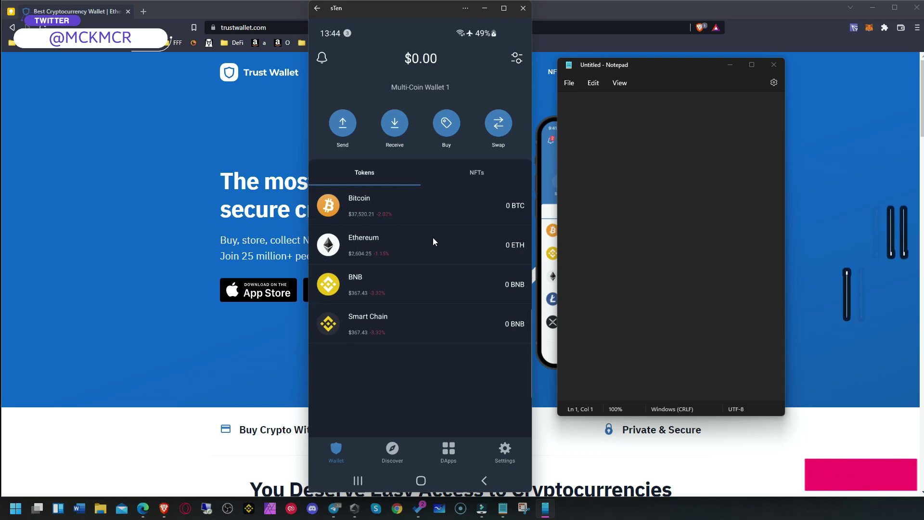
Turn on the Polygon, Avalanche C-Chain and Fantom tokens in the token list.
left_click(516, 58)
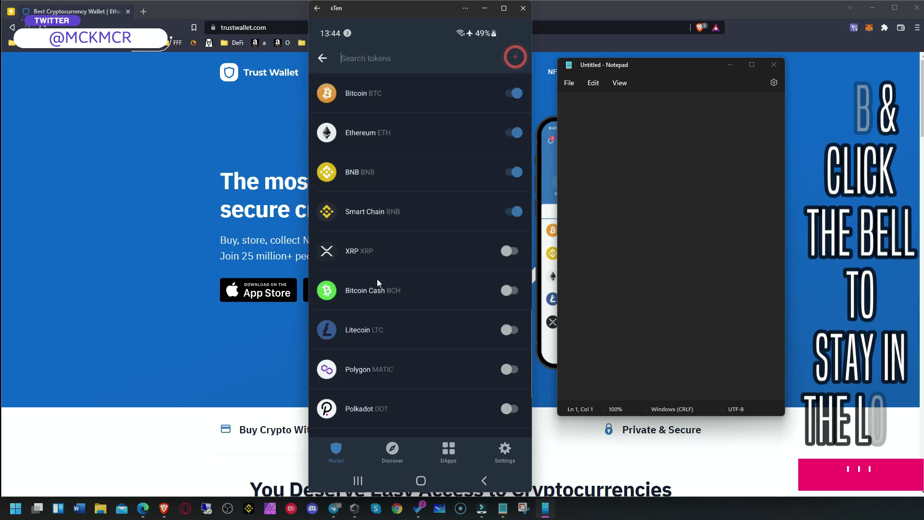
scroll(426, 236, "down", 3)
left_click(509, 264)
scroll(452, 274, "down", 2)
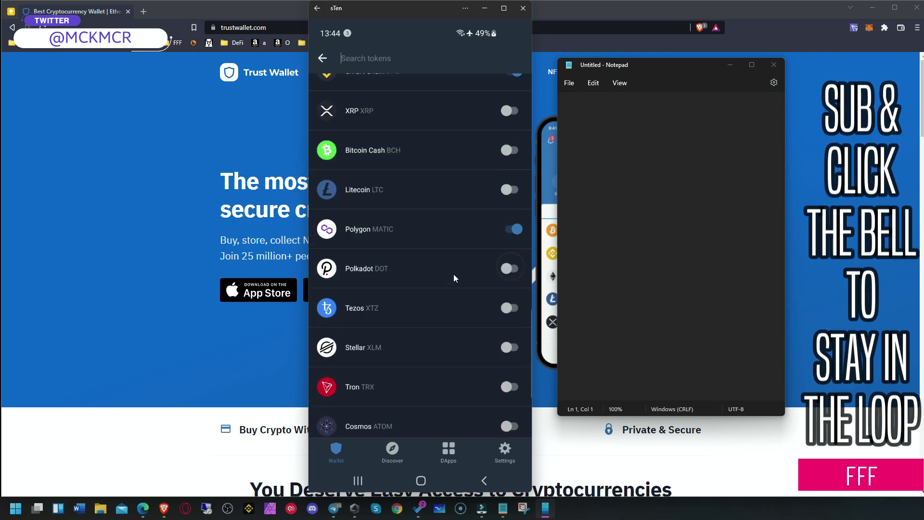
scroll(470, 313, "down", 7)
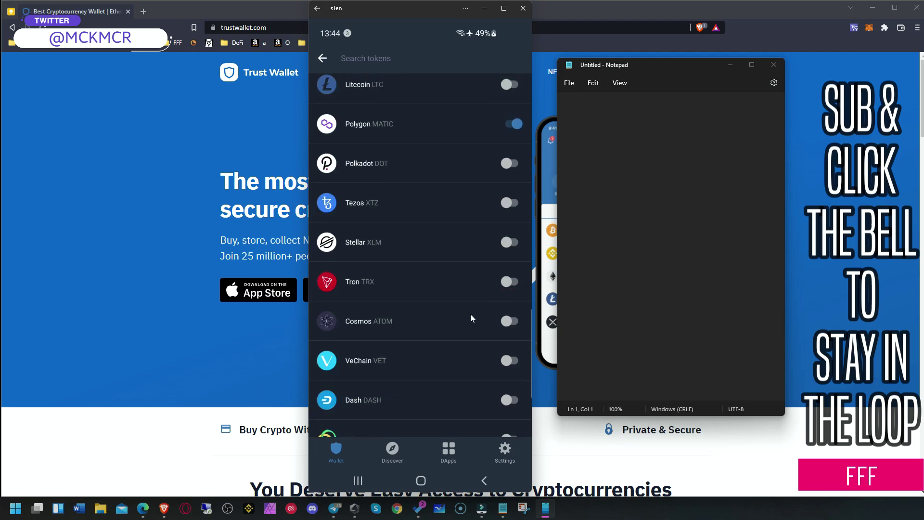
scroll(469, 314, "down", 3)
left_click(506, 347)
scroll(469, 348, "down", 2)
left_click(511, 324)
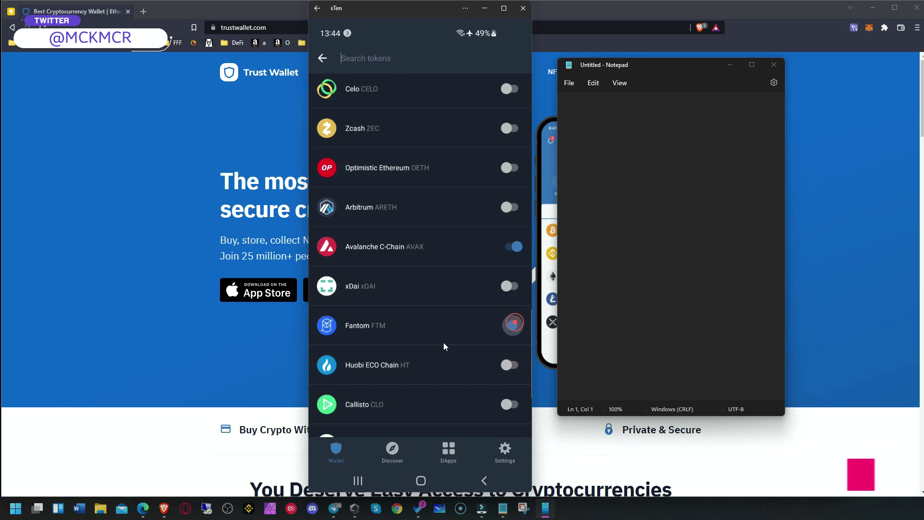
Turn on the Solana and Harmony tokens further down the list.
scroll(443, 342, "down", 2)
scroll(440, 338, "down", 7)
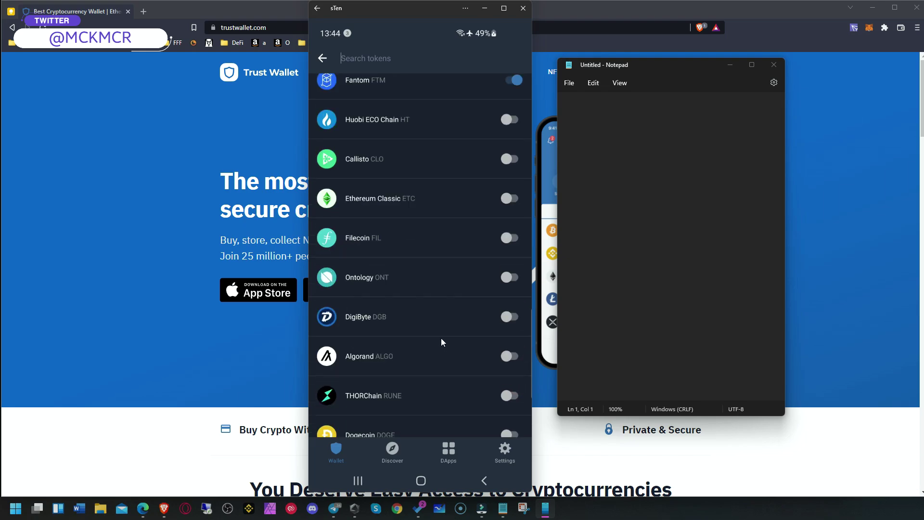
scroll(441, 338, "down", 14)
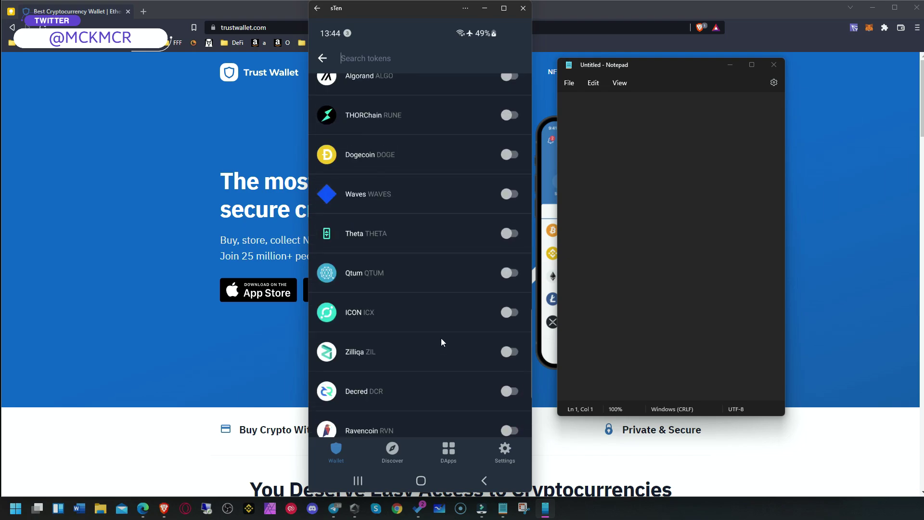
scroll(441, 337, "down", 4)
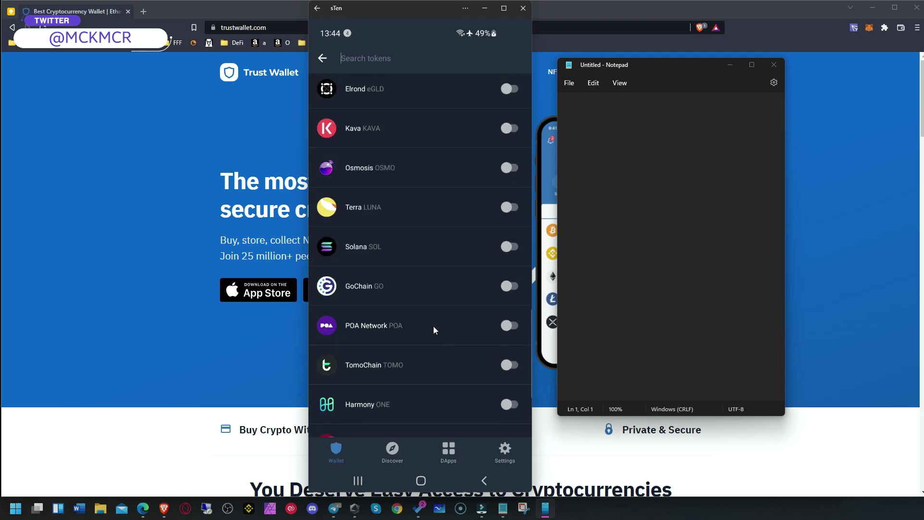
scroll(443, 322, "up", 2)
left_click(510, 318)
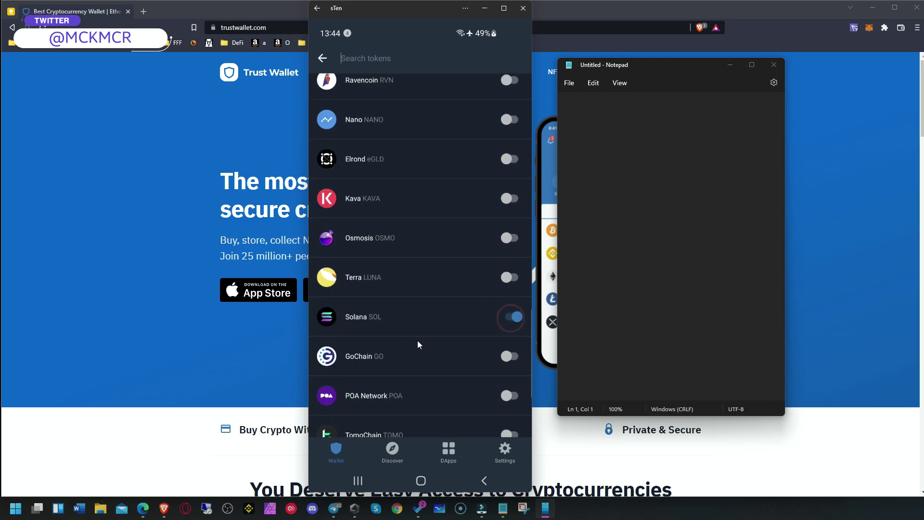
scroll(418, 340, "down", 4)
scroll(418, 344, "down", 2)
left_click(510, 264)
scroll(443, 342, "down", 6)
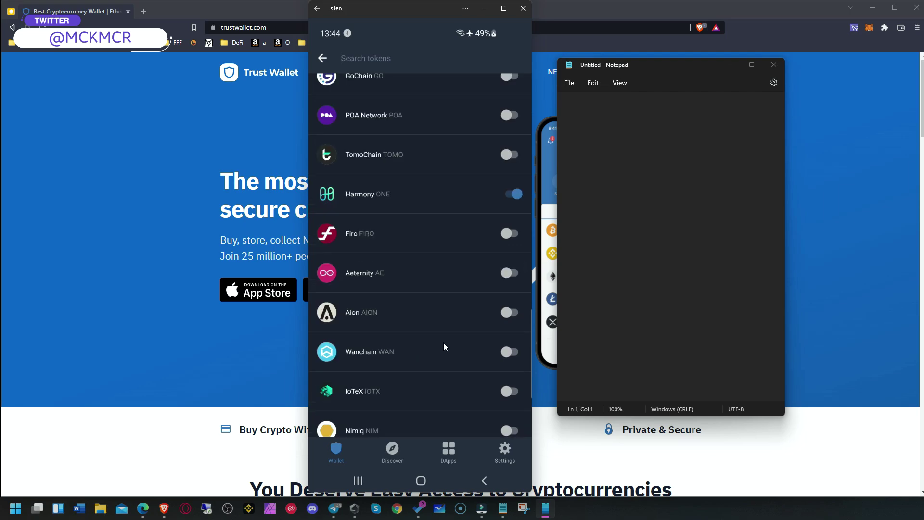
Return to the wallet home and open the Smart Chain (BNB) coin page.
left_click(333, 445)
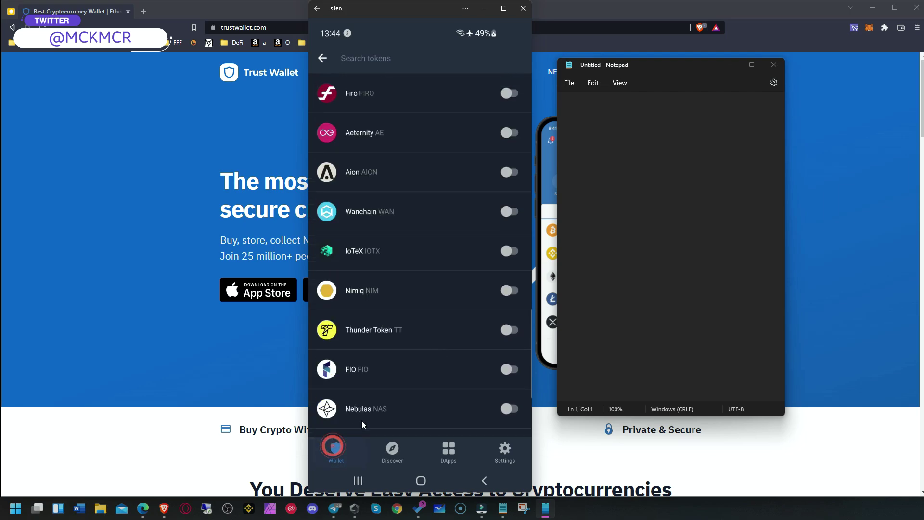
left_click(320, 57)
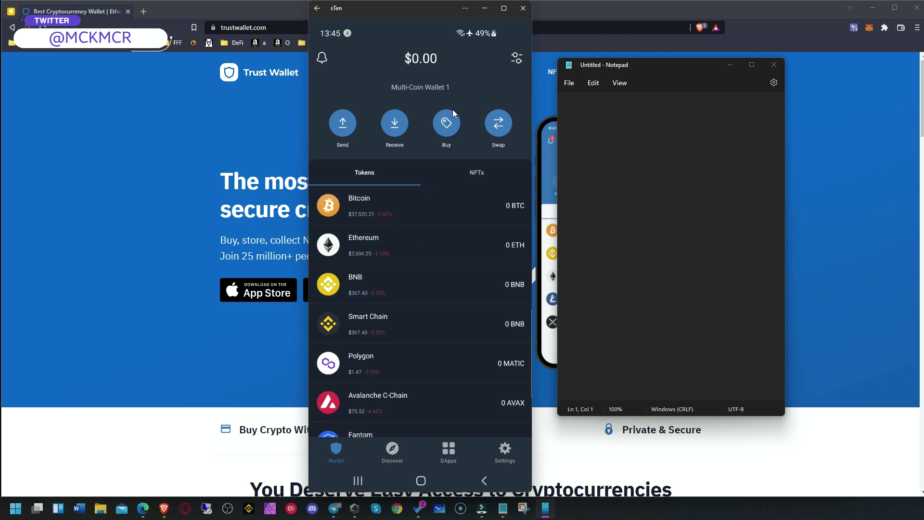
left_click(380, 320)
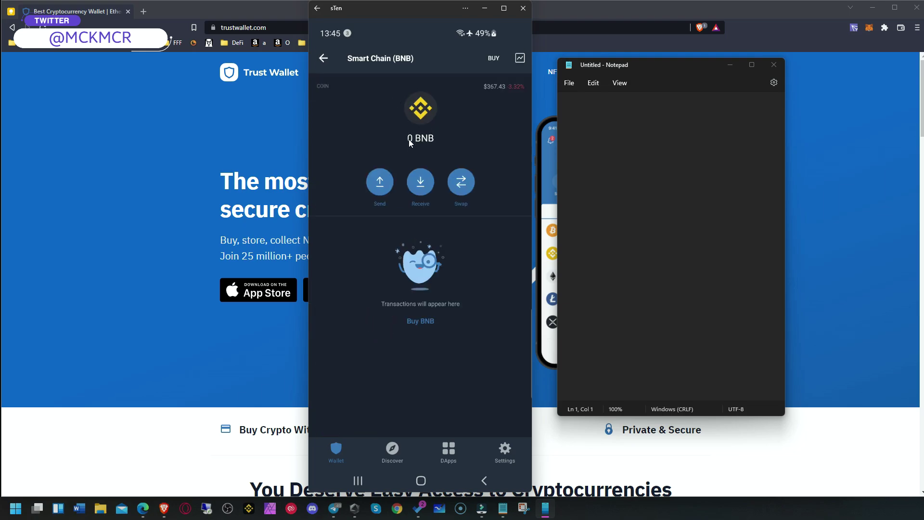
Try sending the maximum BNB amount, then back out to the coin page.
left_click(380, 181)
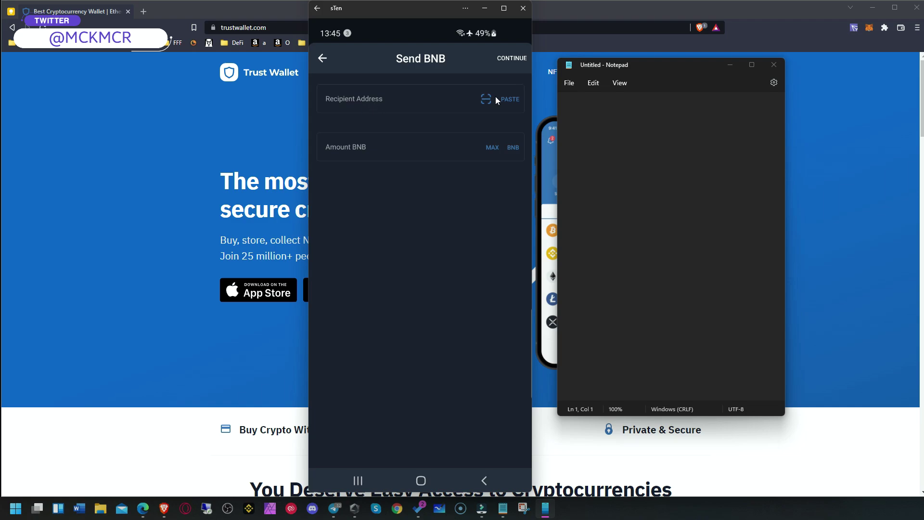
left_click(489, 147)
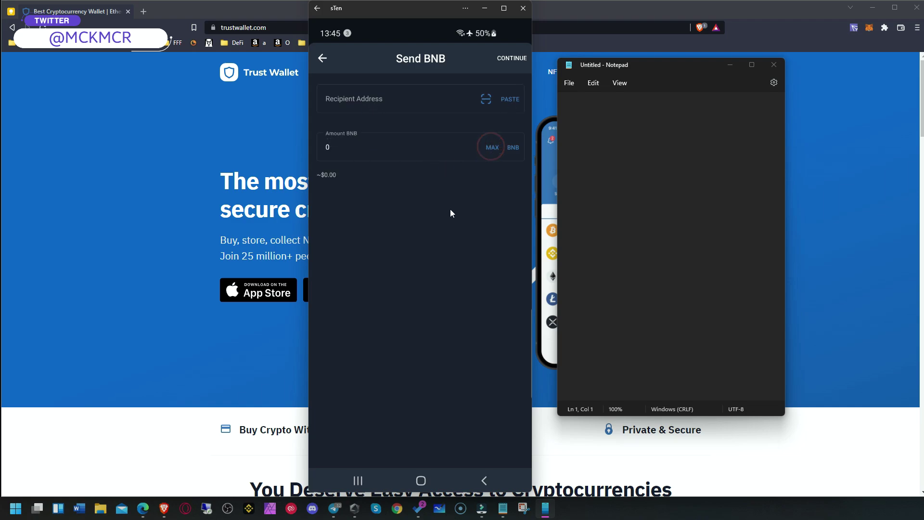
left_click(503, 65)
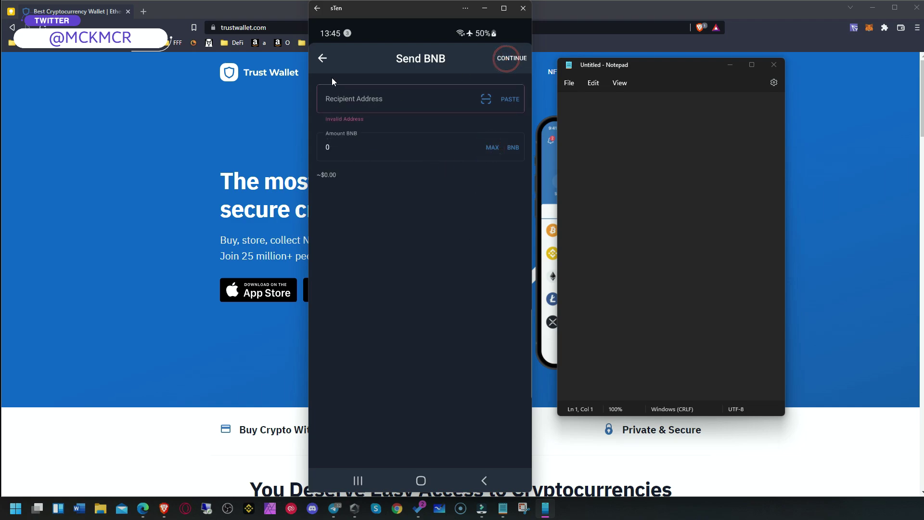
left_click(323, 59)
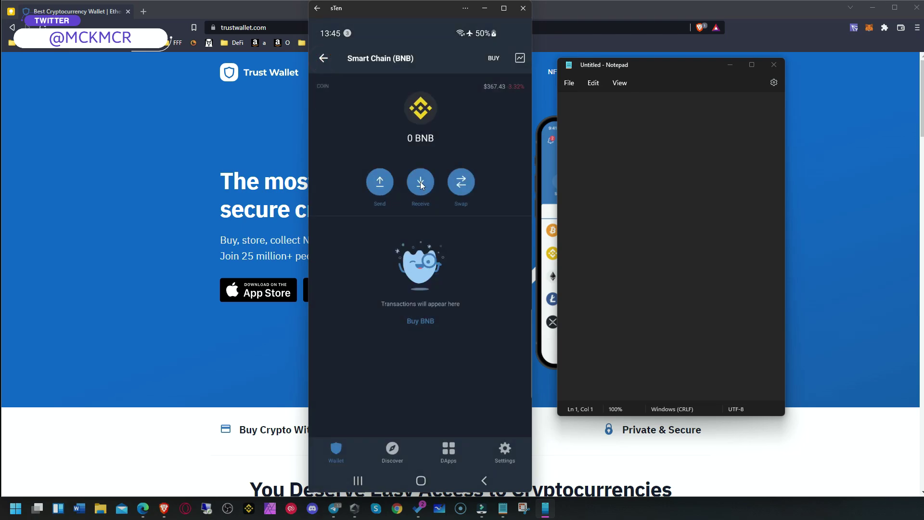
Copy the Smart Chain (BNB) receiving address and go back to the wallet home.
left_click(420, 183)
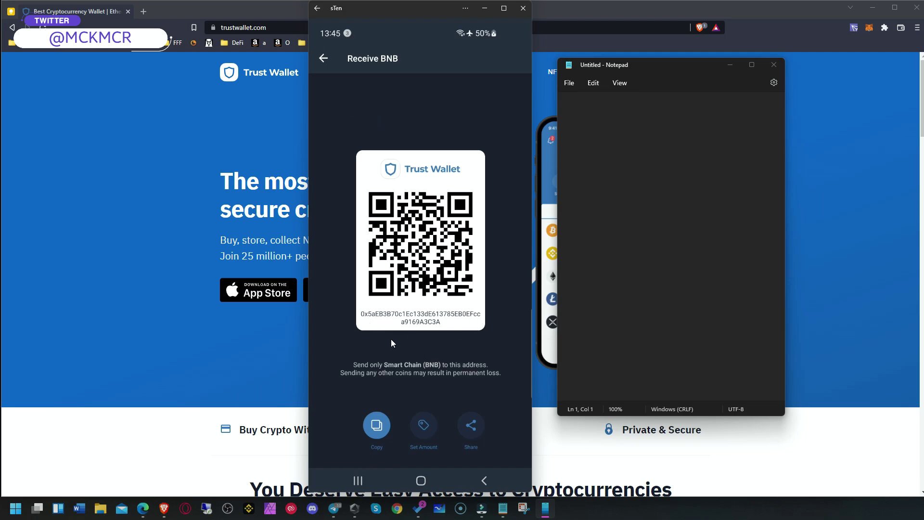
left_click(379, 434)
left_click(323, 59)
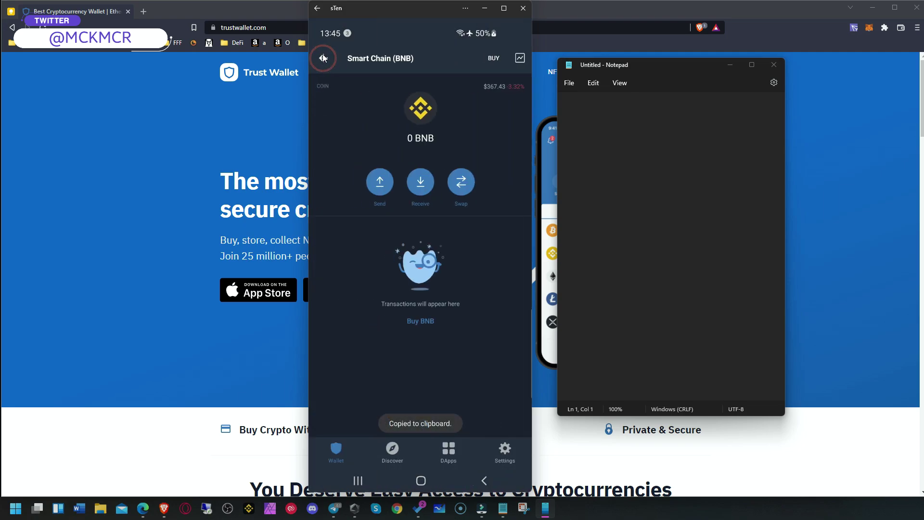
left_click(324, 64)
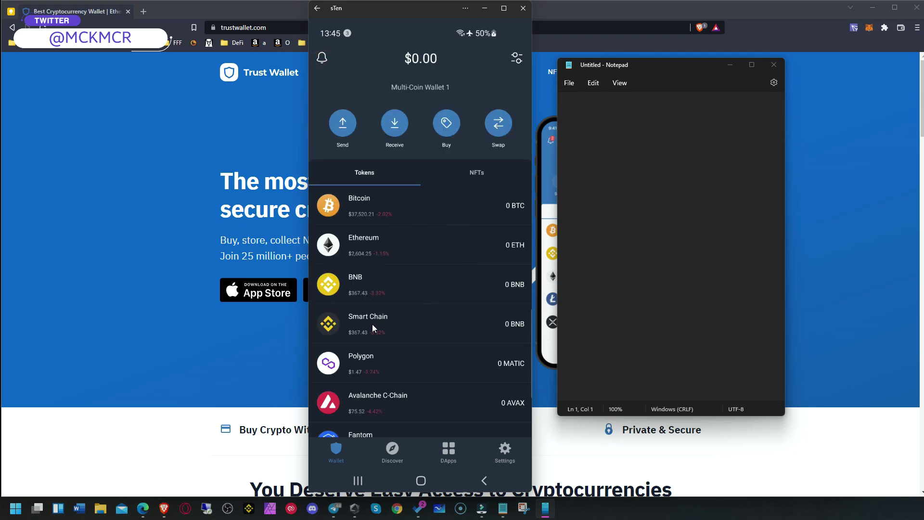
left_click(443, 124)
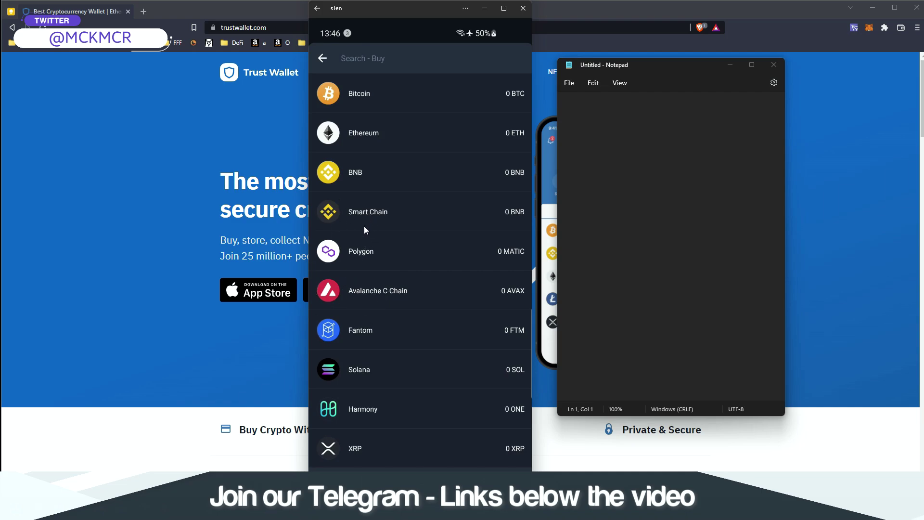
Choose Smart Chain BNB to buy and review providers, keeping MoonPay.
left_click(365, 209)
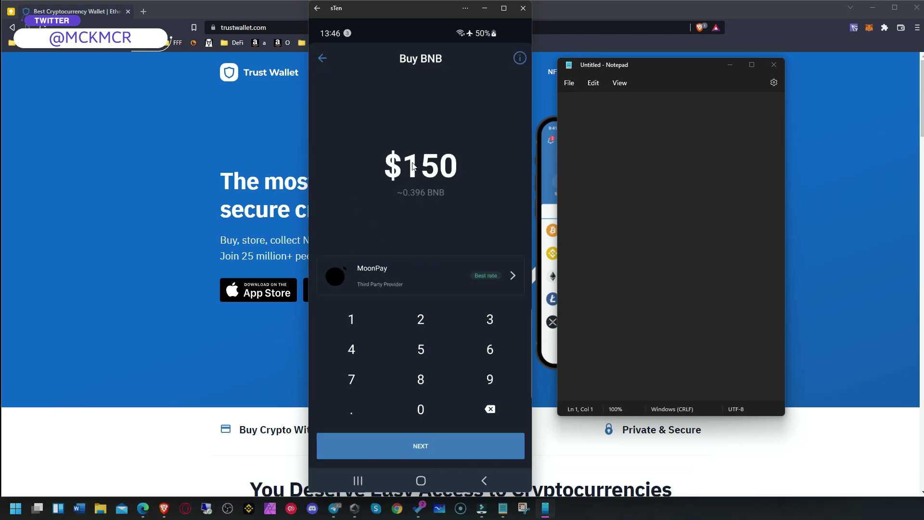
left_click(418, 270)
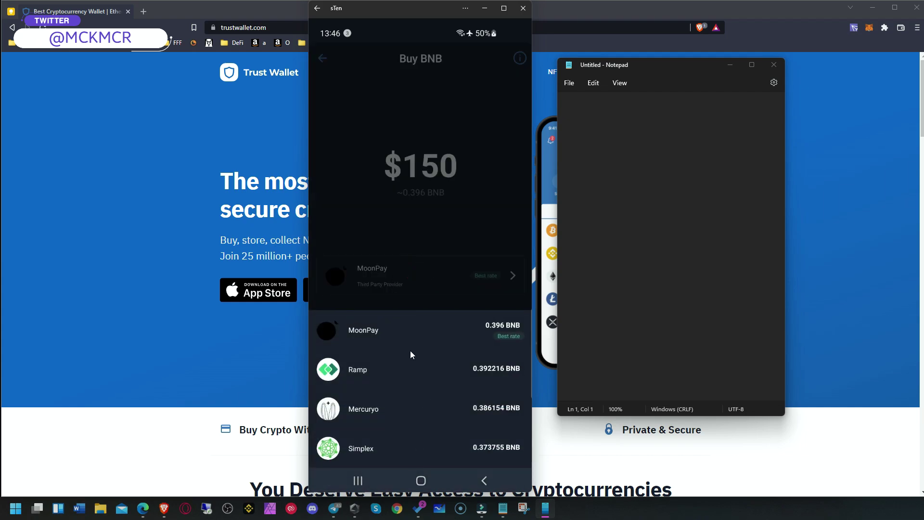
left_click(430, 213)
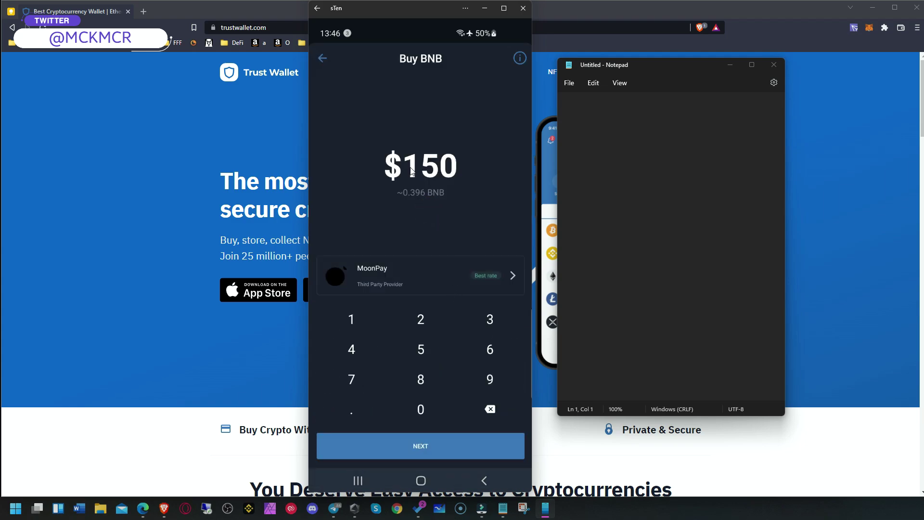
Change the purchase amount from $150 to $50 and continue to Mercuryo.
left_click(492, 409)
left_click(492, 409)
left_click(492, 409)
left_click(420, 351)
left_click(424, 413)
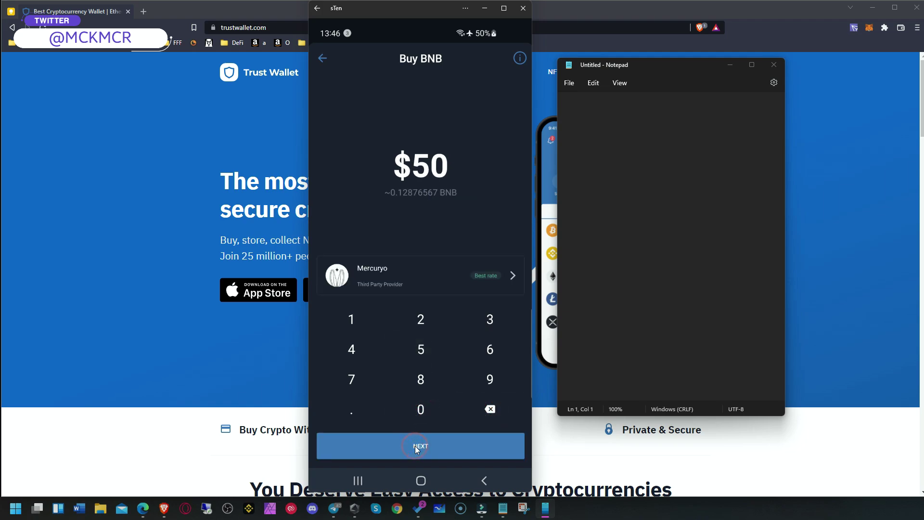
left_click(415, 445)
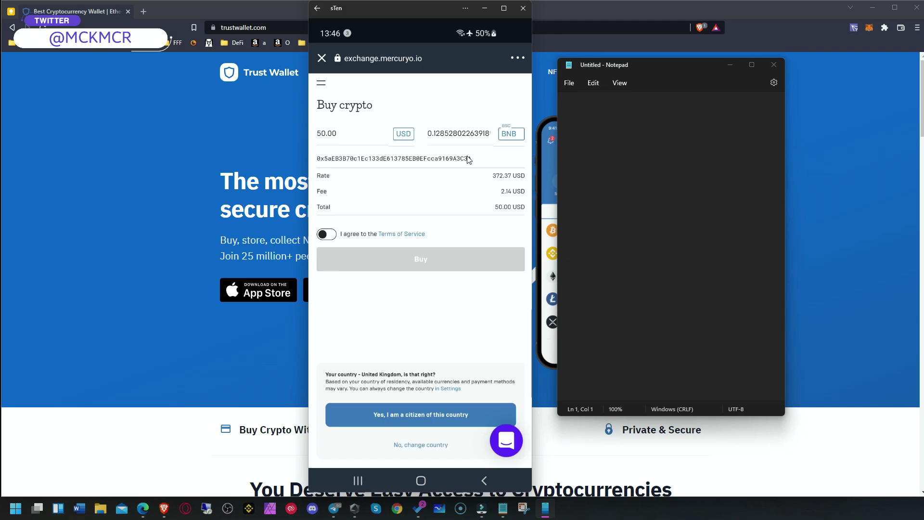
Close the Mercuryo page and back out to the wallet home screen.
left_click(320, 59)
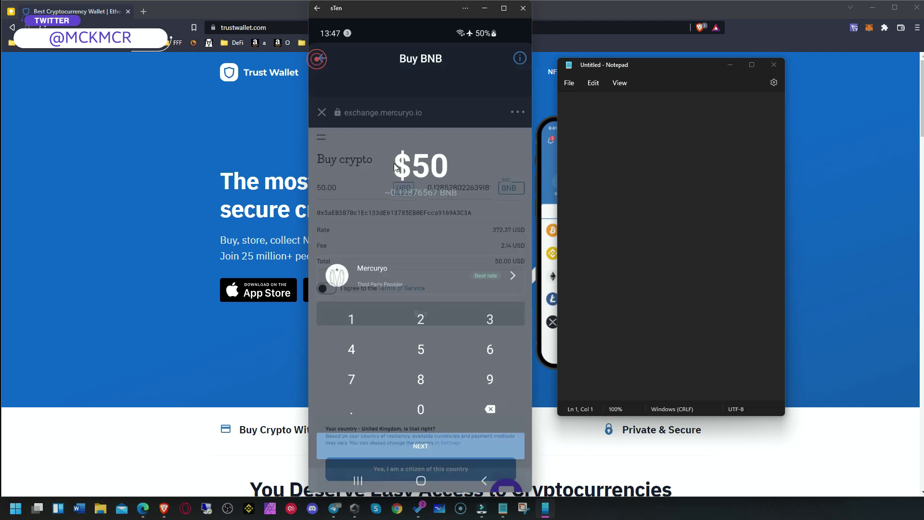
left_click(317, 57)
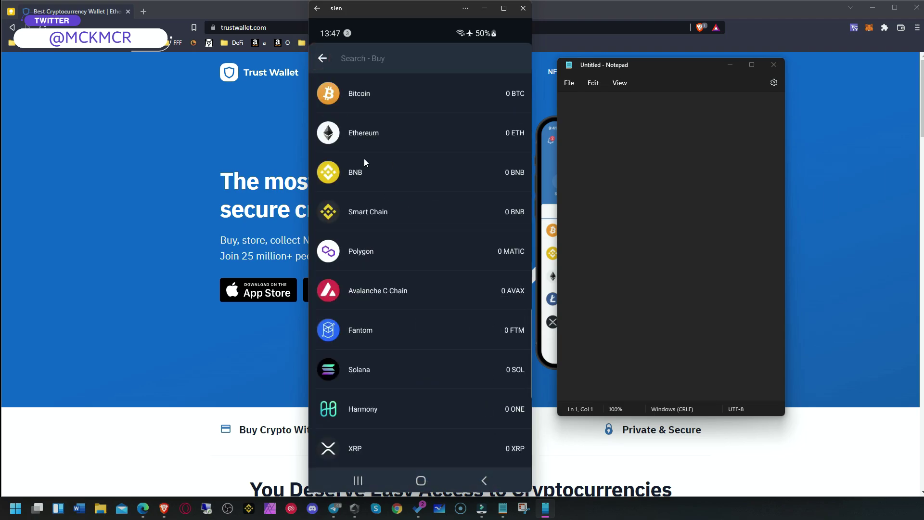
left_click(368, 210)
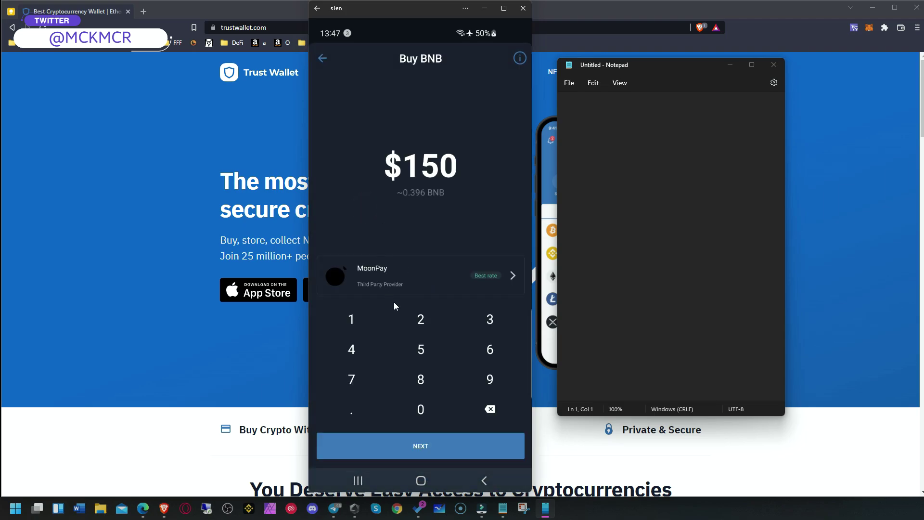
left_click(321, 59)
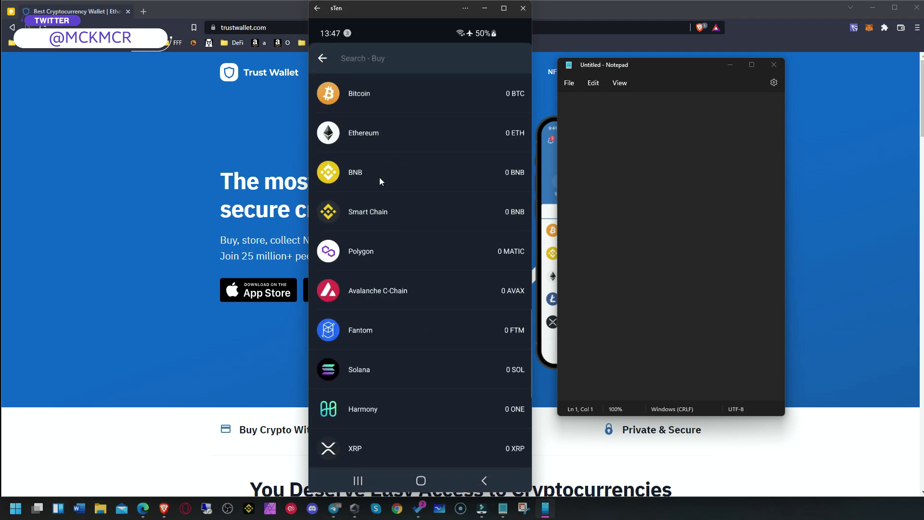
left_click(322, 58)
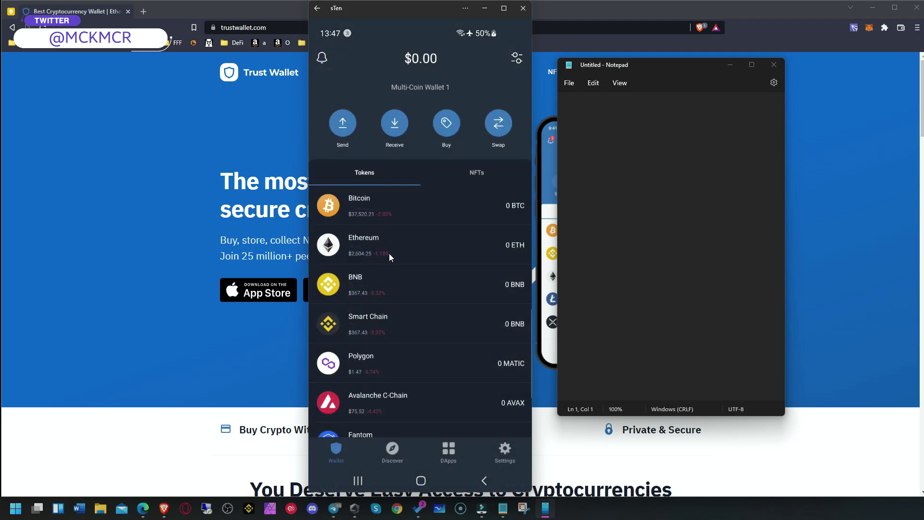
left_click(395, 316)
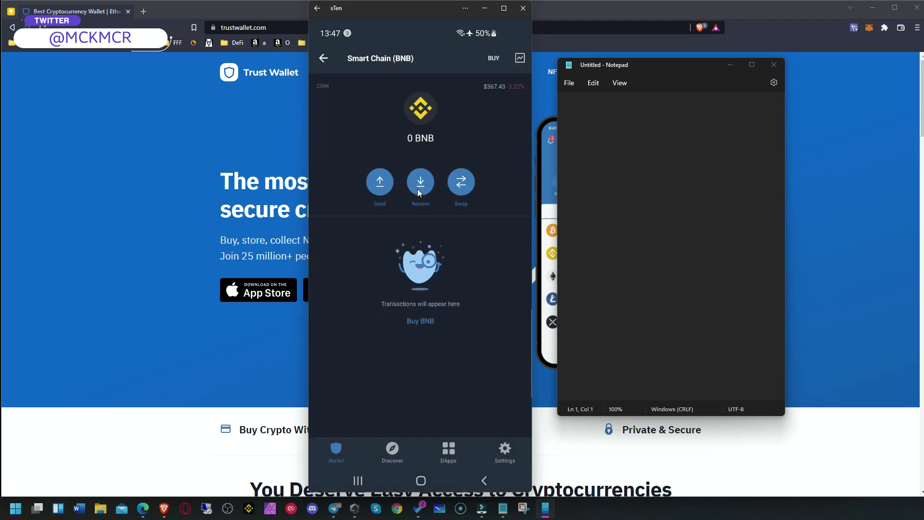
left_click(417, 189)
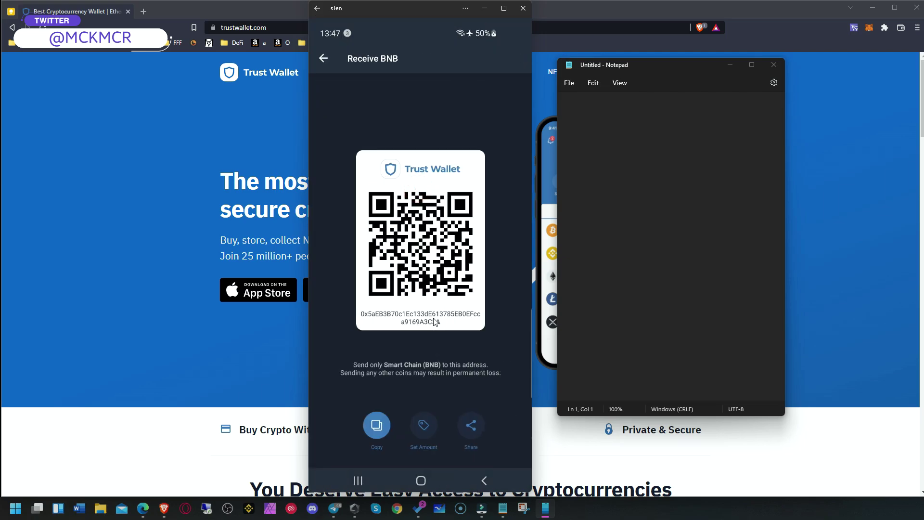
left_click(323, 55)
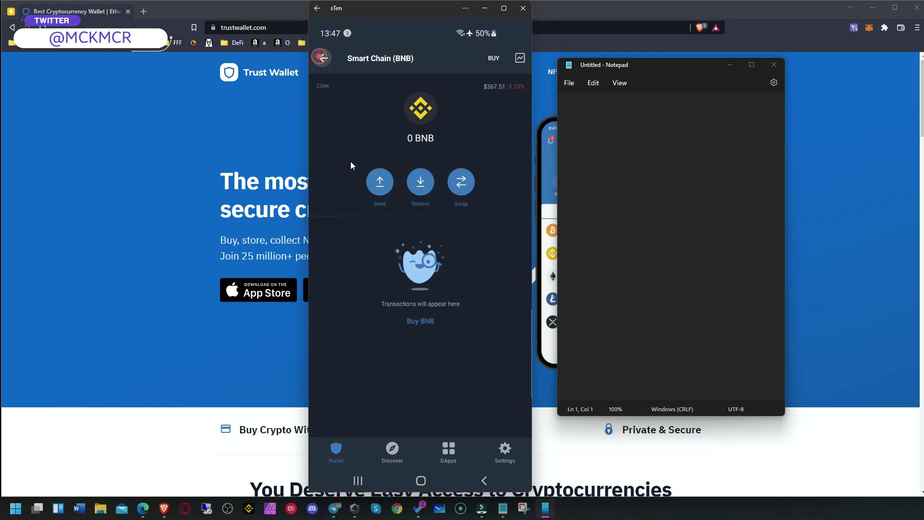
left_click(321, 57)
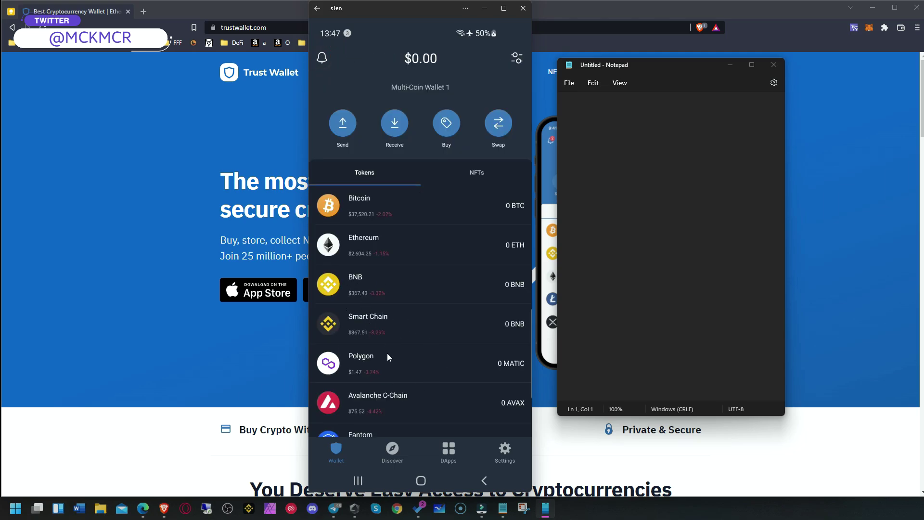
left_click_drag(388, 354, 432, 254)
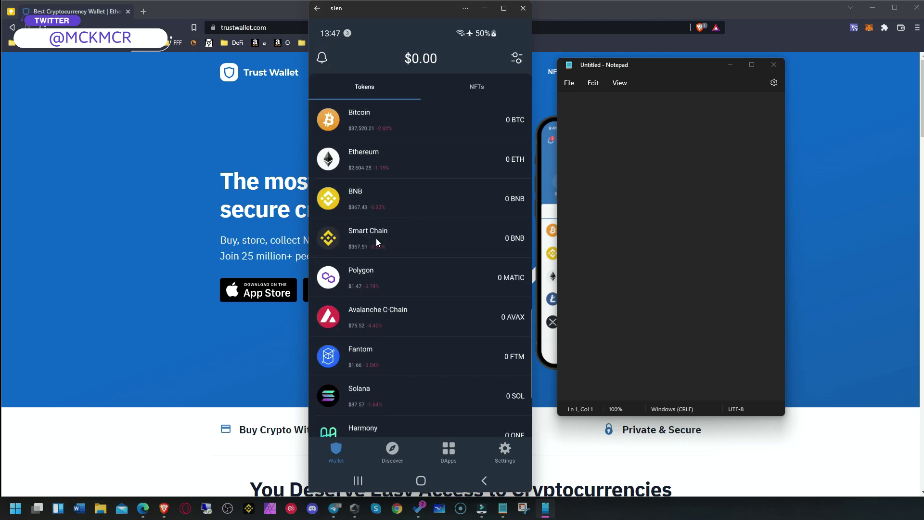
left_click(447, 448)
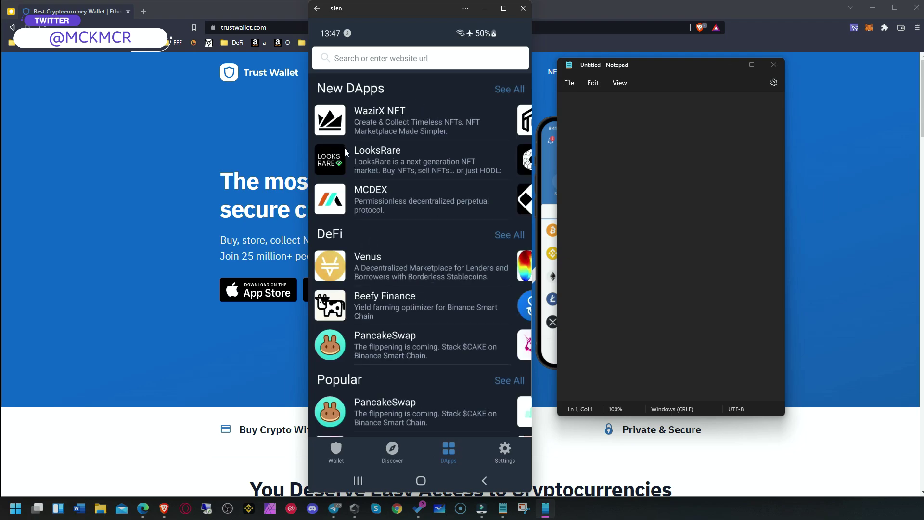
left_click(390, 340)
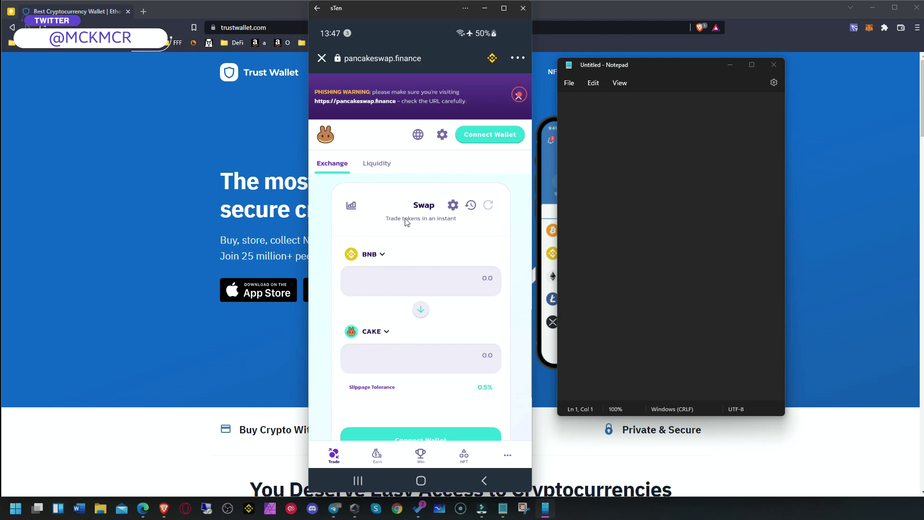
left_click(374, 285)
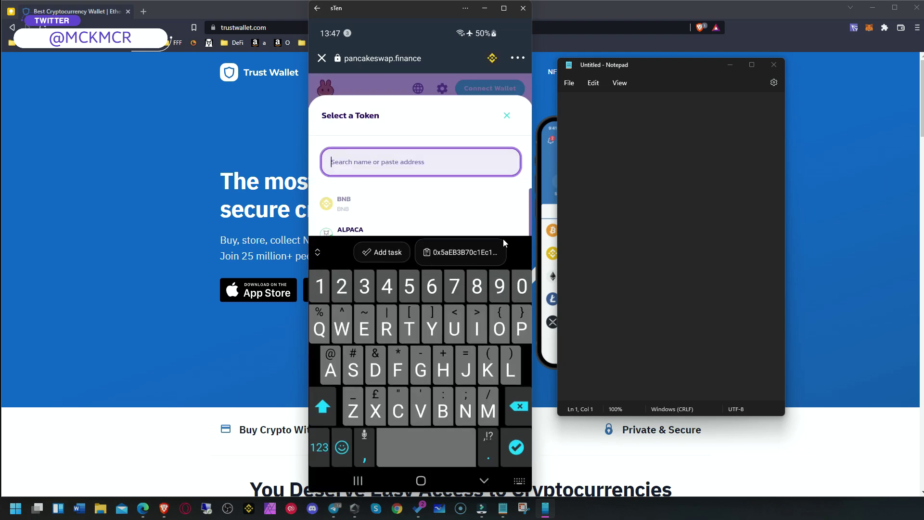
left_click(483, 480)
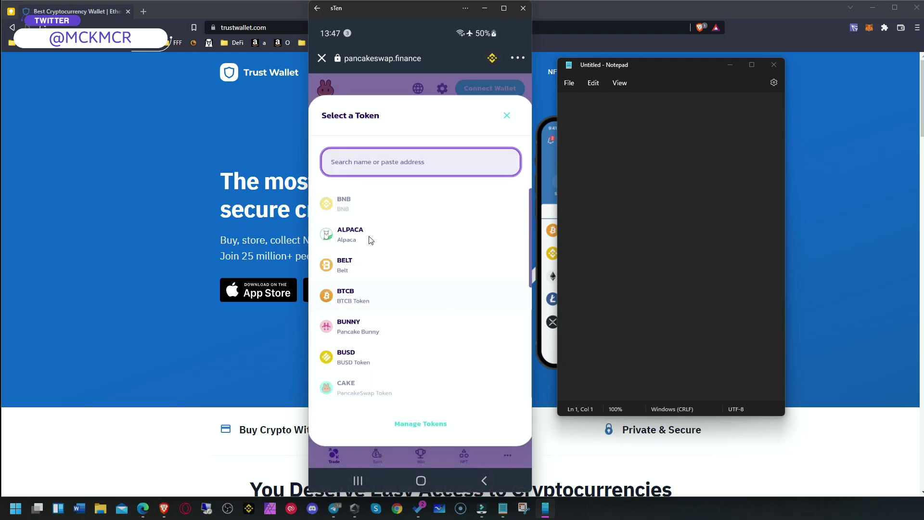
left_click(321, 59)
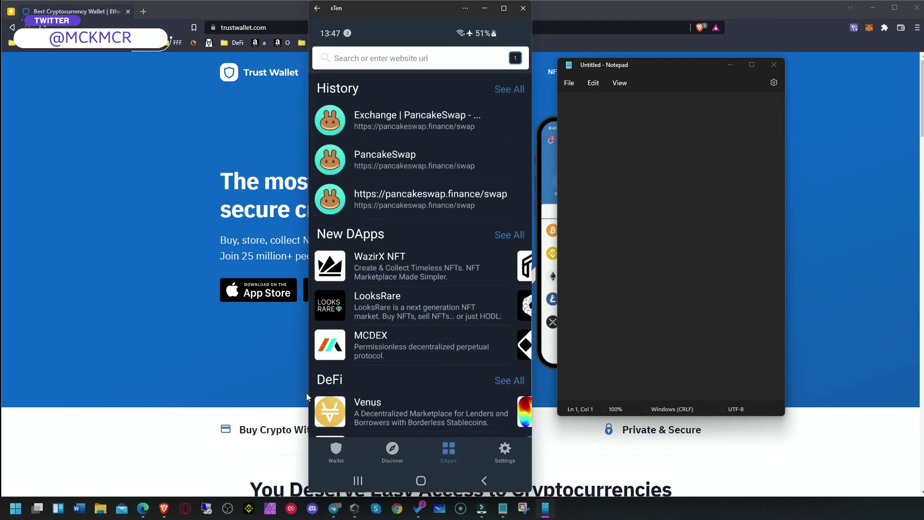
left_click(336, 451)
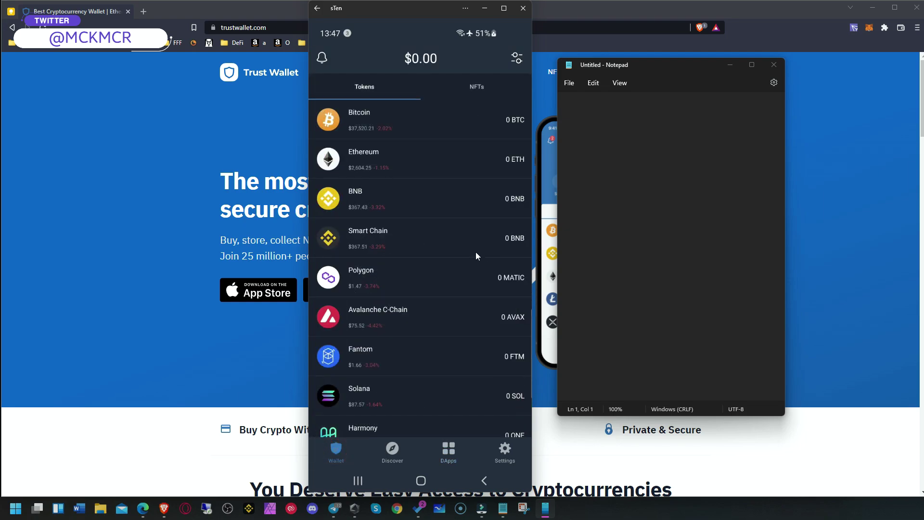
Open the Send BNB form and copy the MetaMask account address from the browser.
left_click(401, 236)
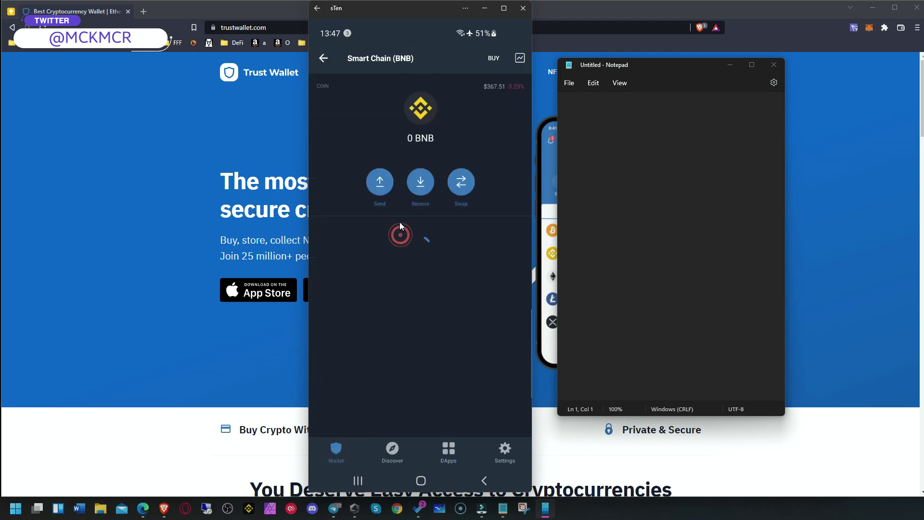
left_click(381, 183)
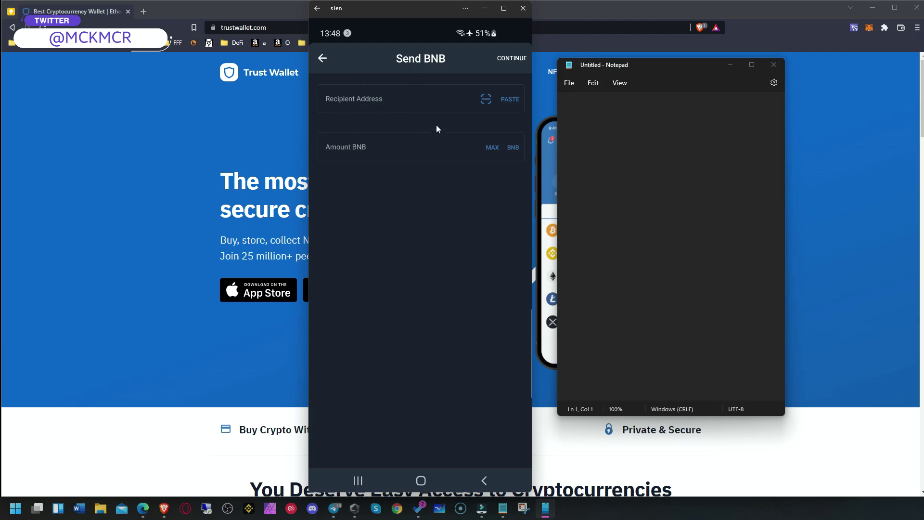
left_click(872, 30)
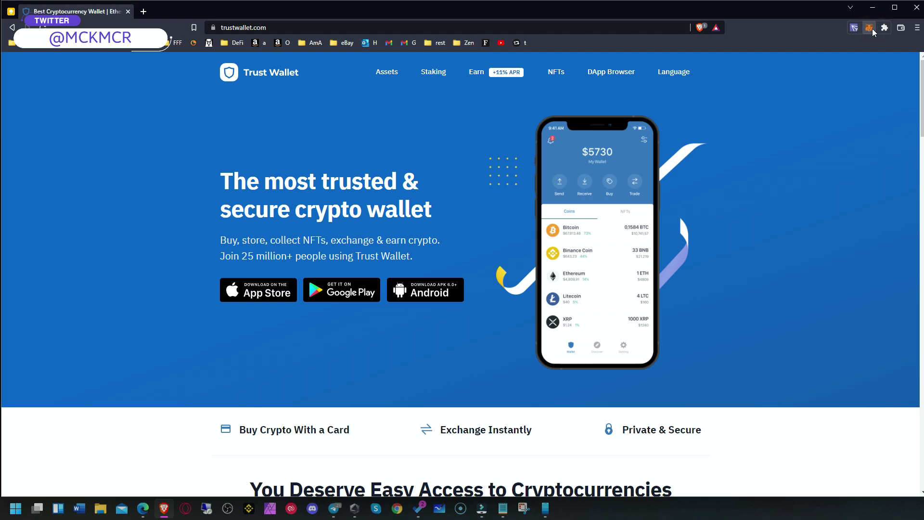
left_click(785, 88)
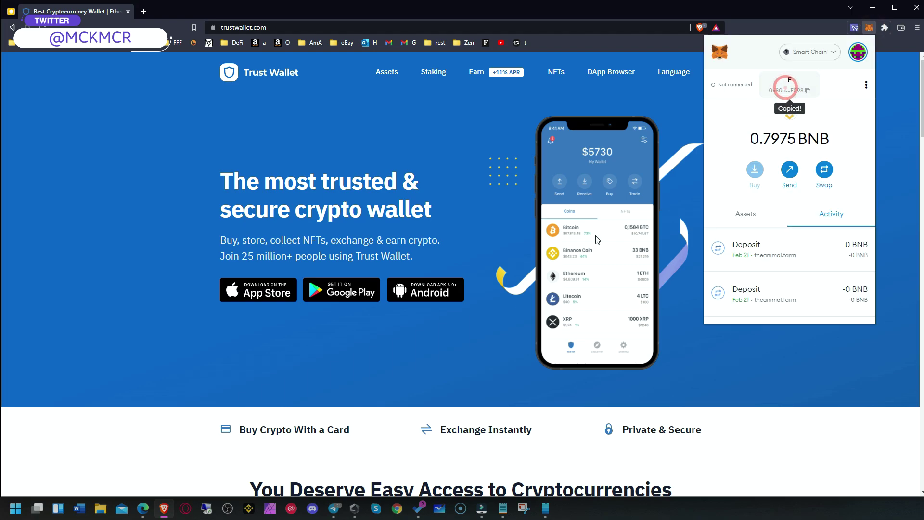
left_click(545, 508)
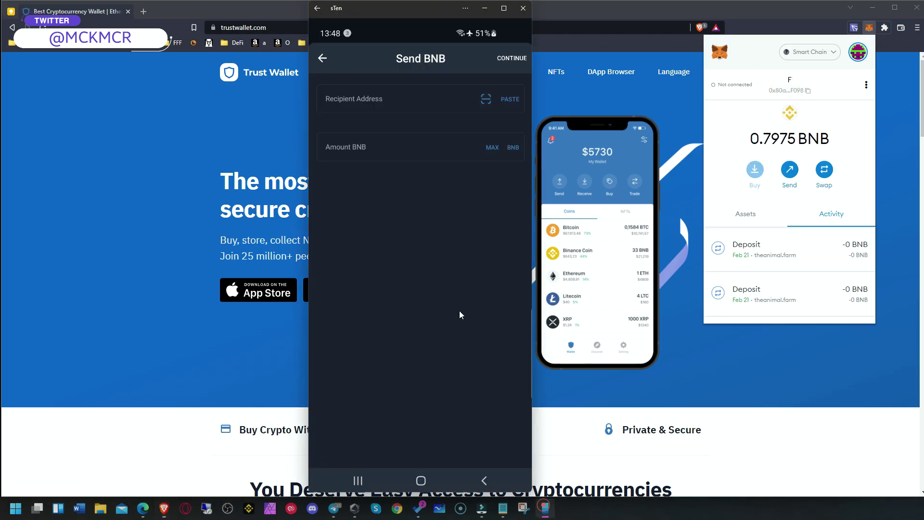
Paste the MetaMask address as recipient, set the MAX amount, then leave the form.
left_click(508, 99)
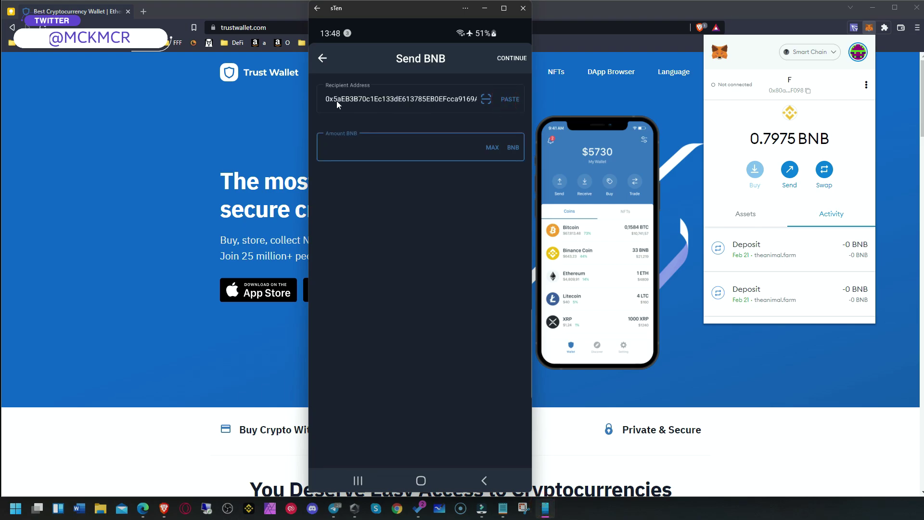
left_click(486, 148)
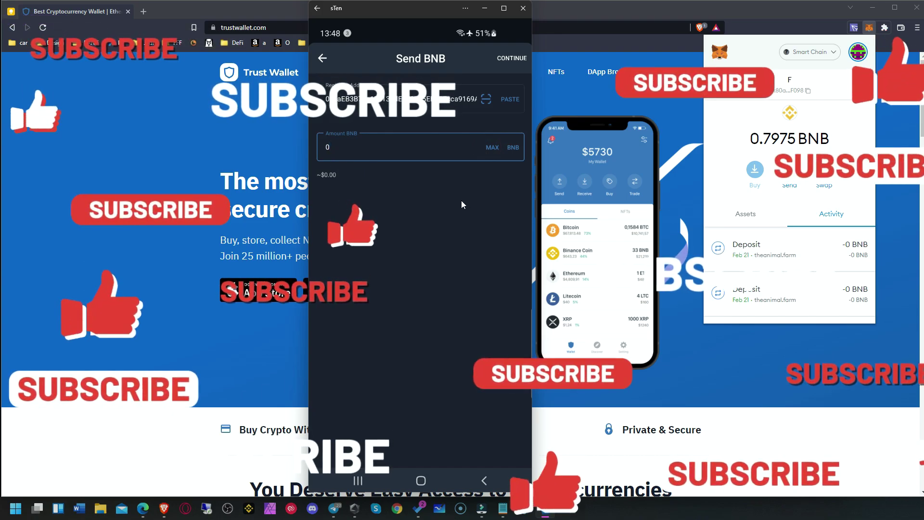
left_click(323, 57)
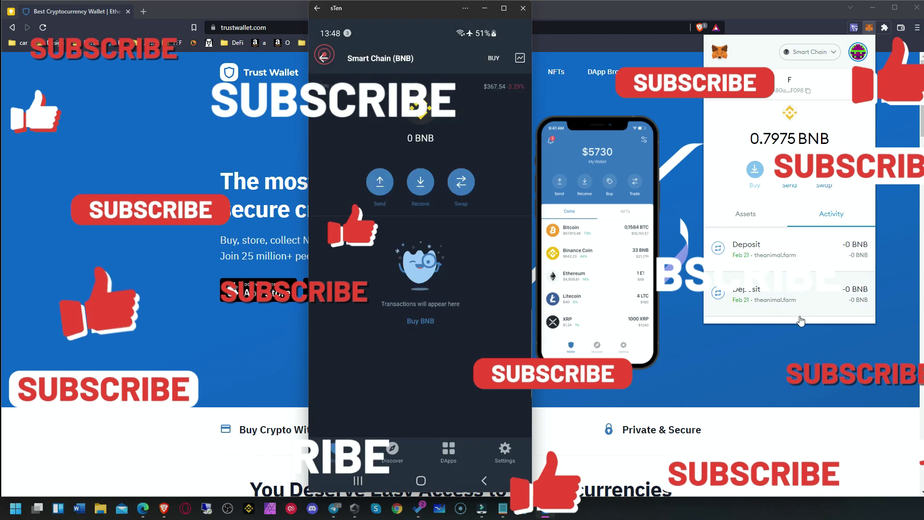